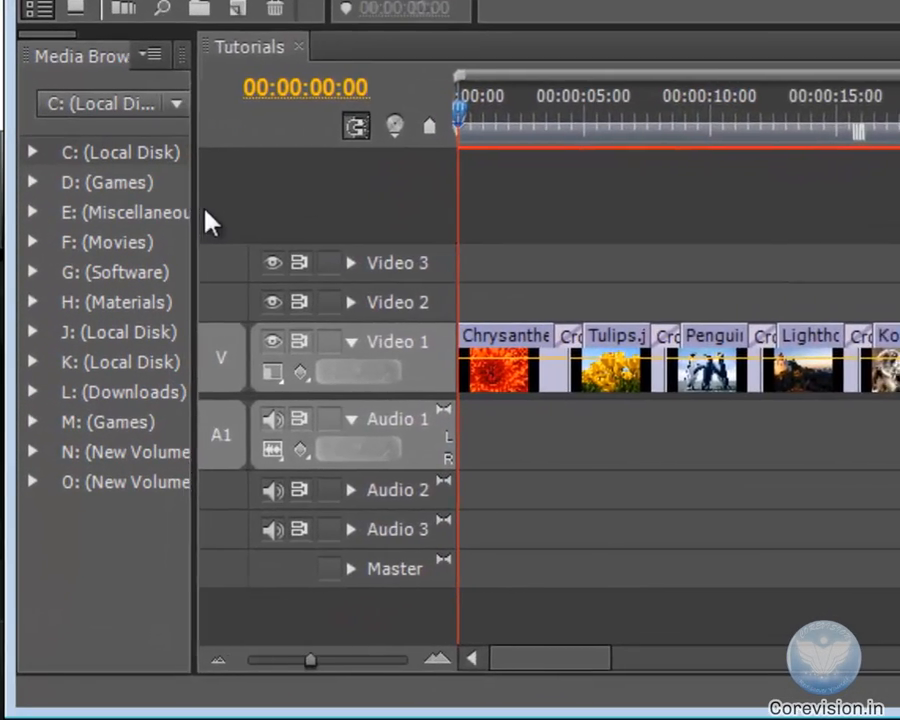
Widen the Media Browser panel group and expand the Video Transitions folder in the effects list.
drag(206, 214, 438, 213)
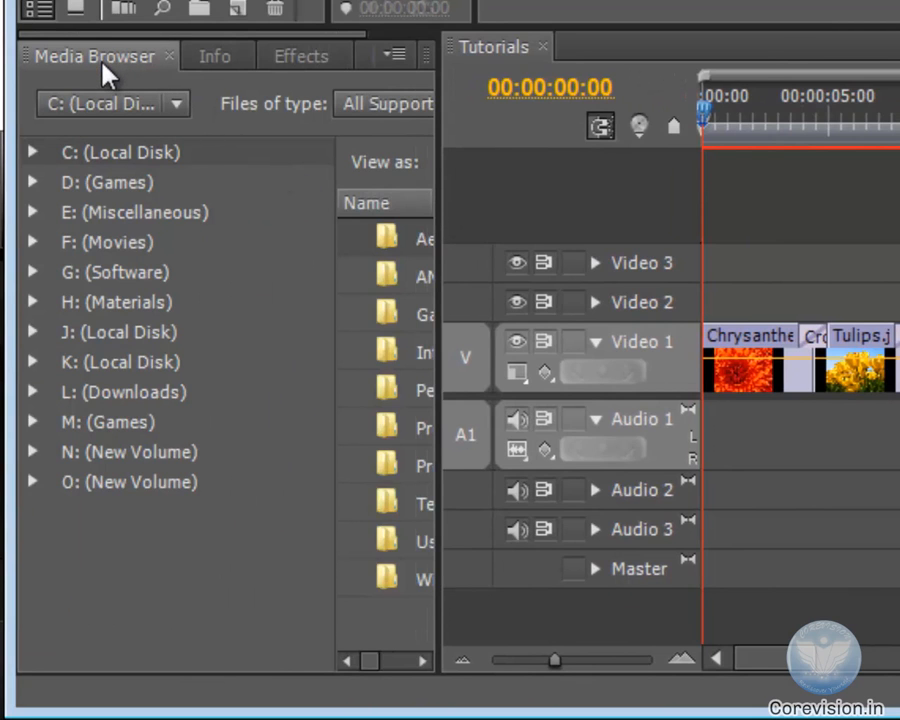
click(217, 57)
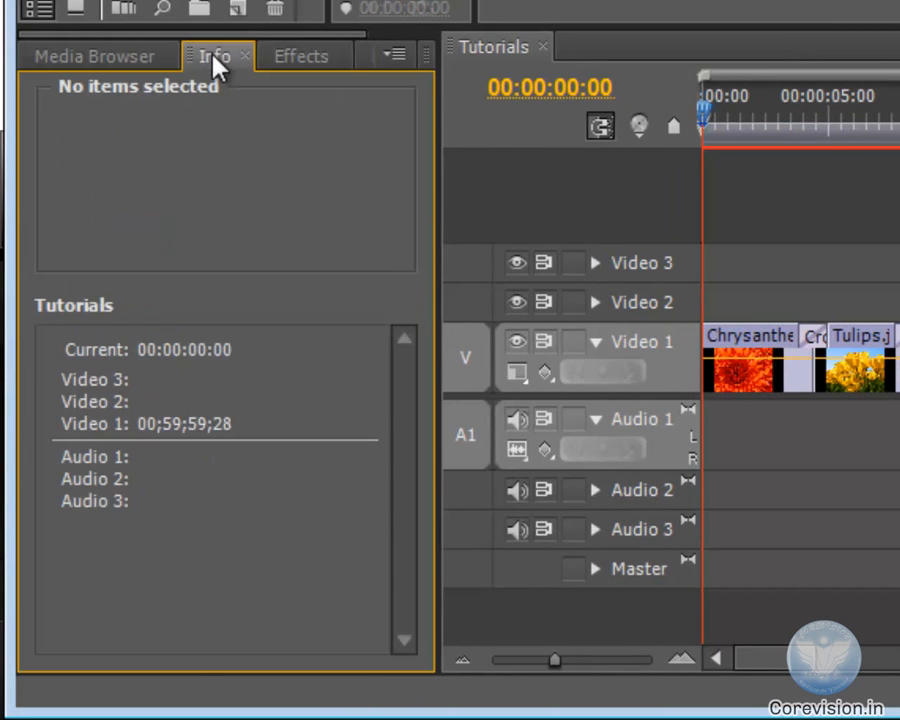
click(300, 57)
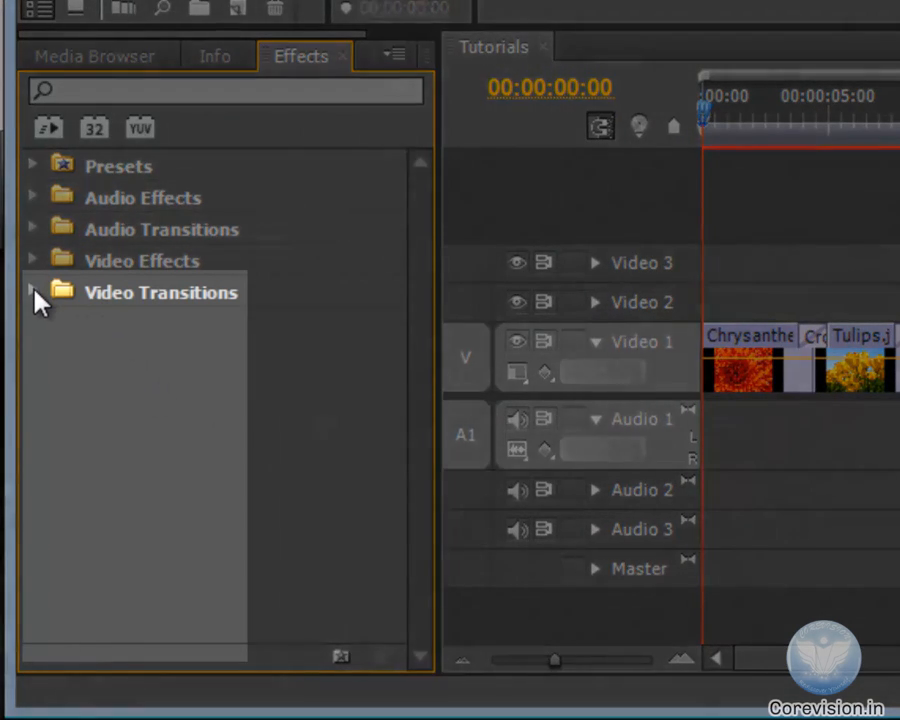
click(34, 298)
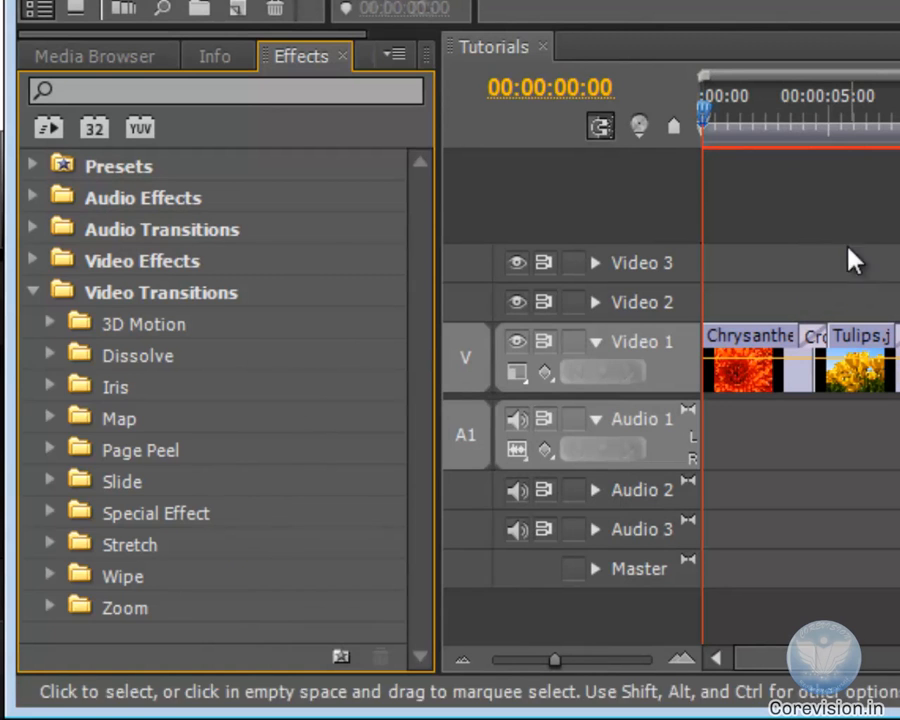
Scrub through the Tutorials sequence to preview the transitions between the images, and return the playhead to the start.
mouse_move(716, 130)
drag(706, 118, 768, 133)
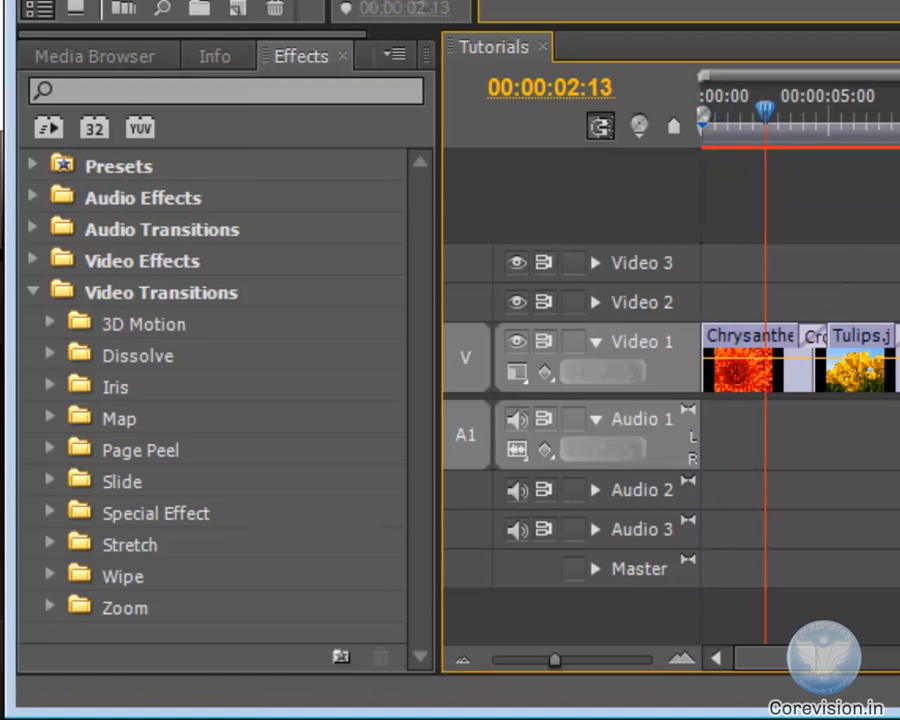
click(532, 642)
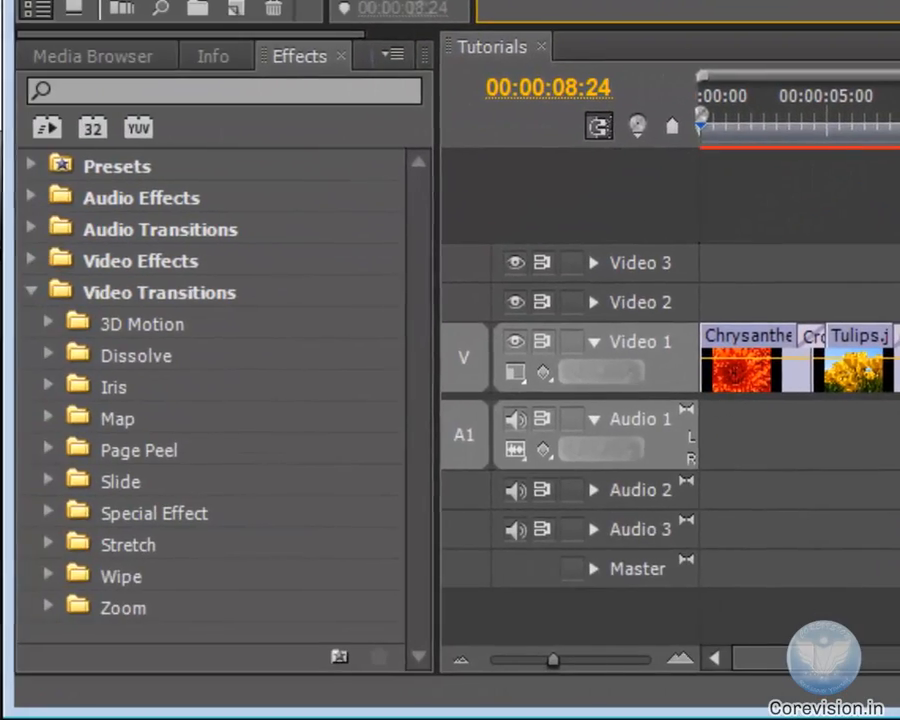
drag(441, 589, 217, 611)
drag(686, 150, 663, 147)
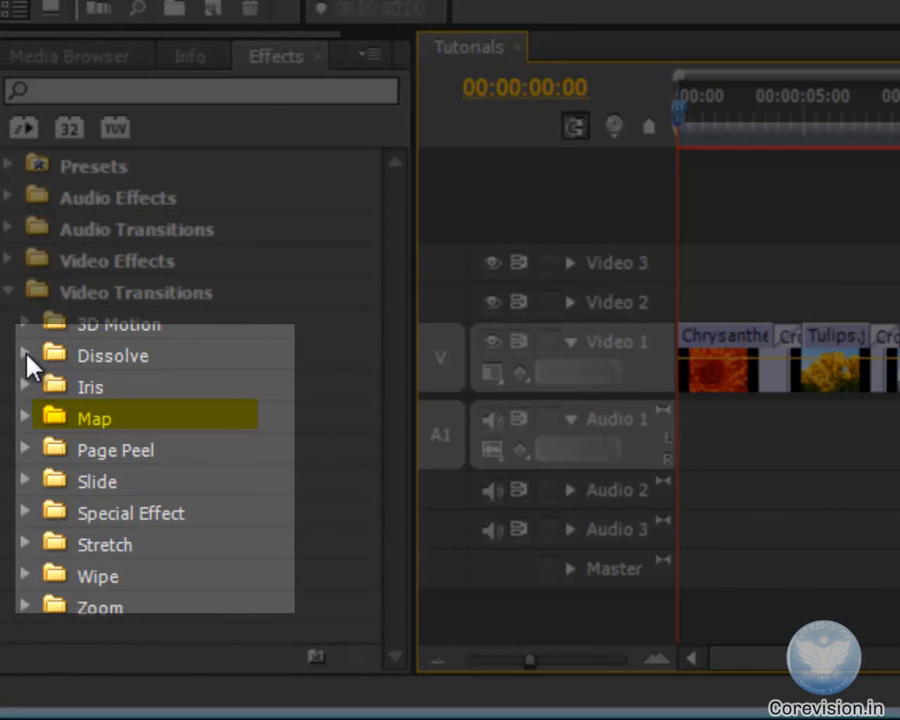
Browse the transitions in the Dissolve and Slide folders, including Cross Dissolve, and collapse the Slide folder again.
click(25, 355)
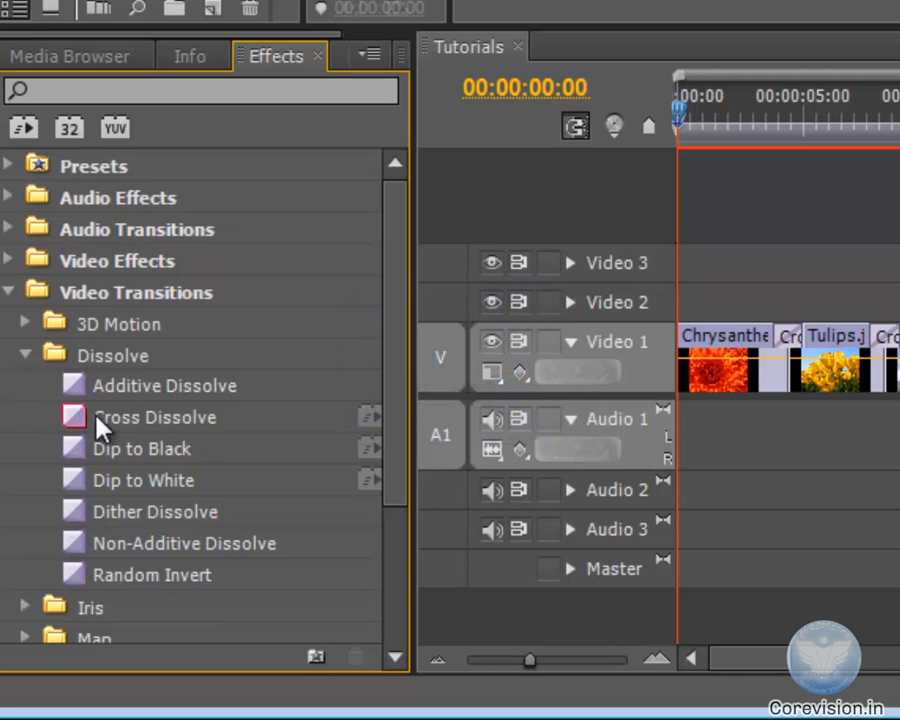
click(150, 427)
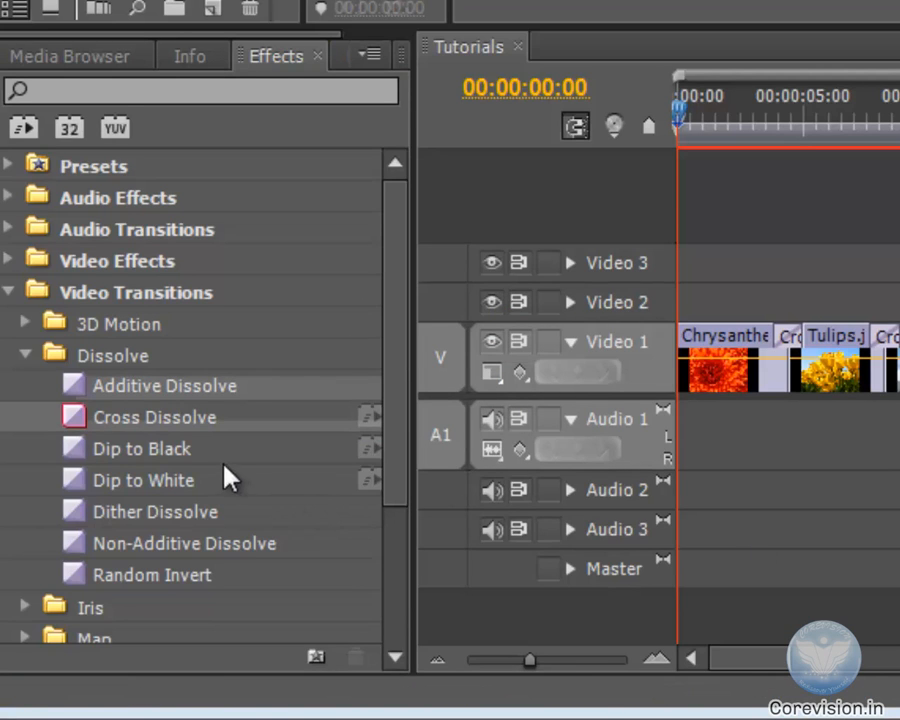
drag(399, 297, 405, 438)
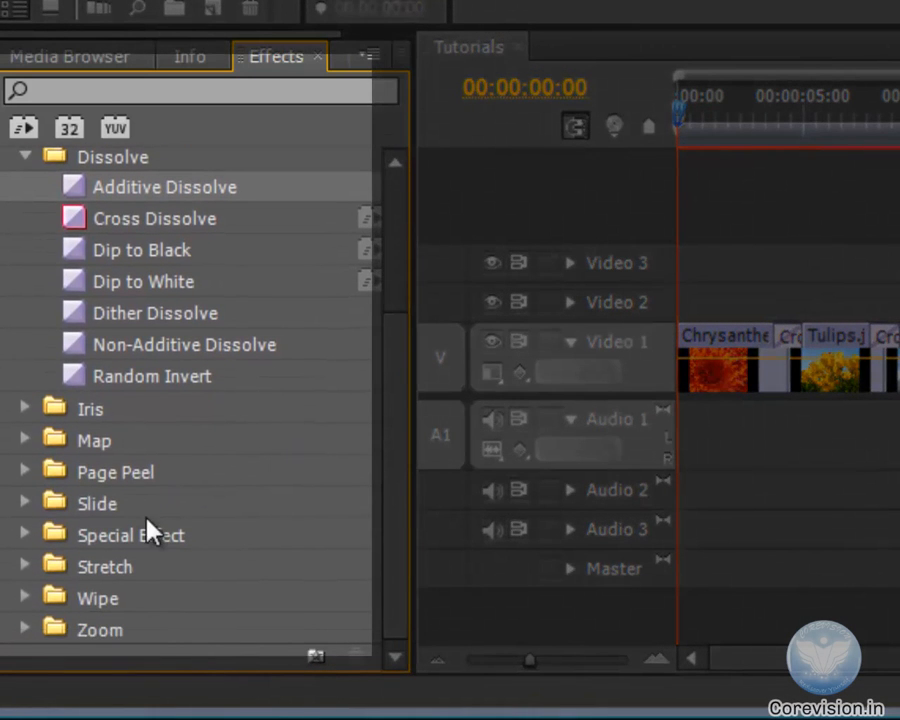
click(25, 504)
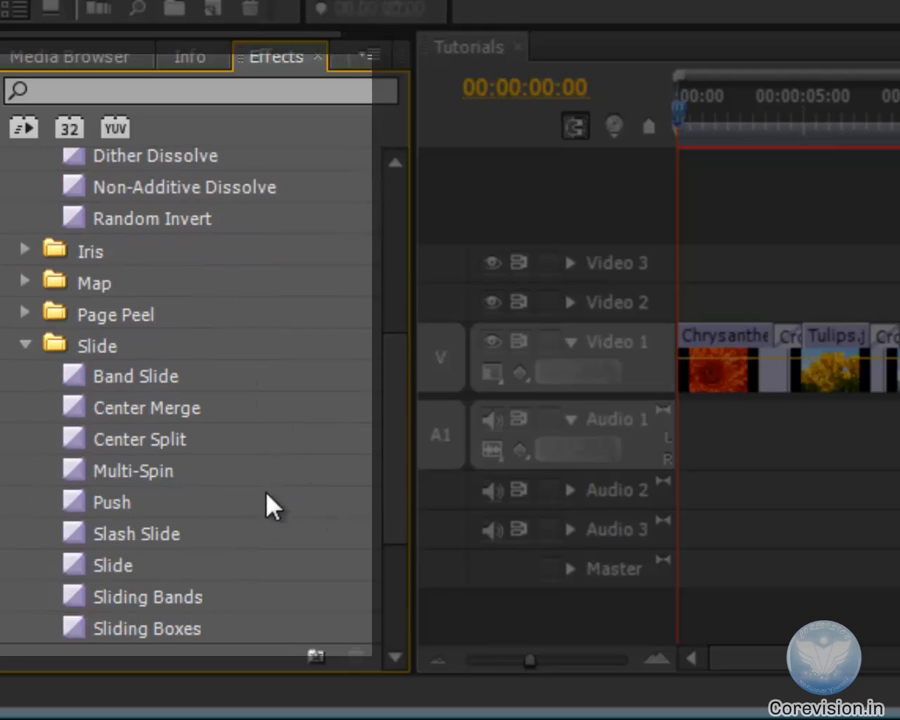
click(25, 345)
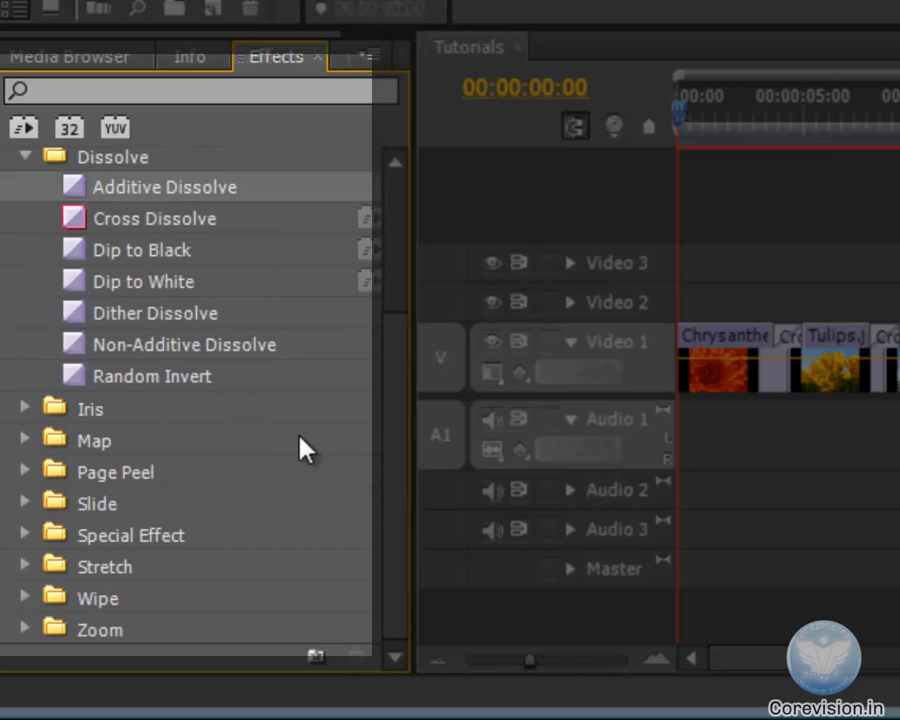
Expand the Page Peel folder and set Page Turn as the default transition.
click(25, 472)
scroll(318, 536, down, 3)
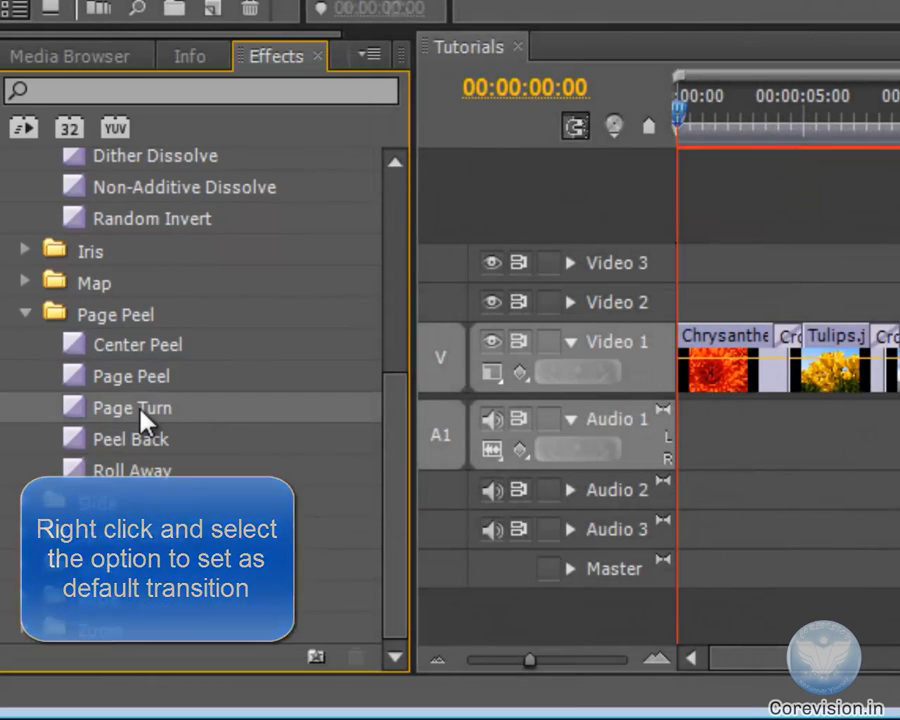
right_click(70, 413)
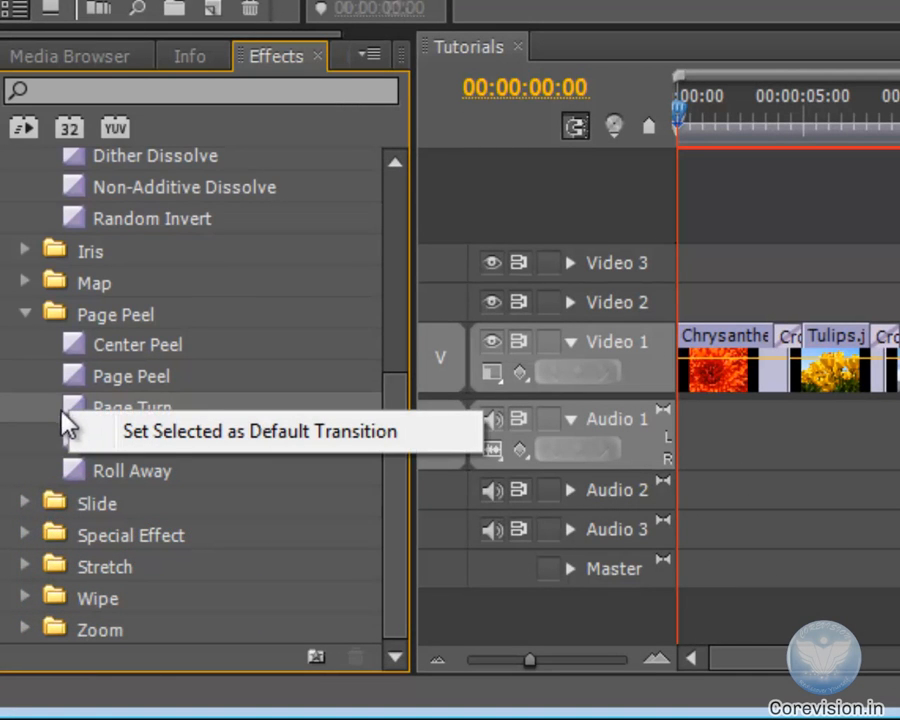
click(310, 449)
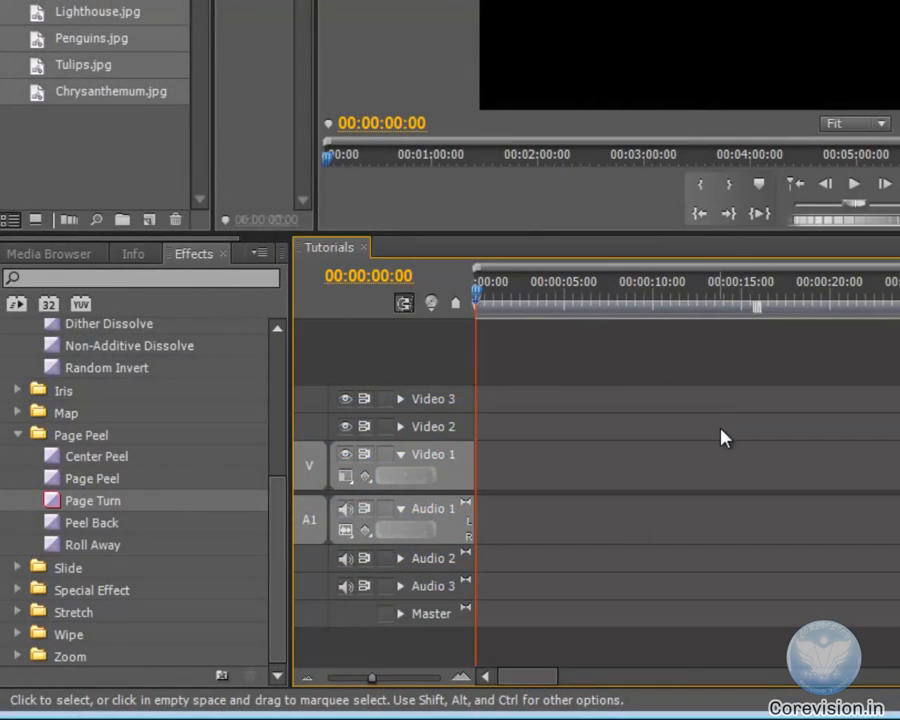
Automate the selected images to the Tutorials sequence with a 30-frame clip overlap and default transitions, and preview the result.
mouse_move(82, 158)
mouse_down()
mouse_move(67, 142)
mouse_move(71, 238)
mouse_move(65, 156)
mouse_up()
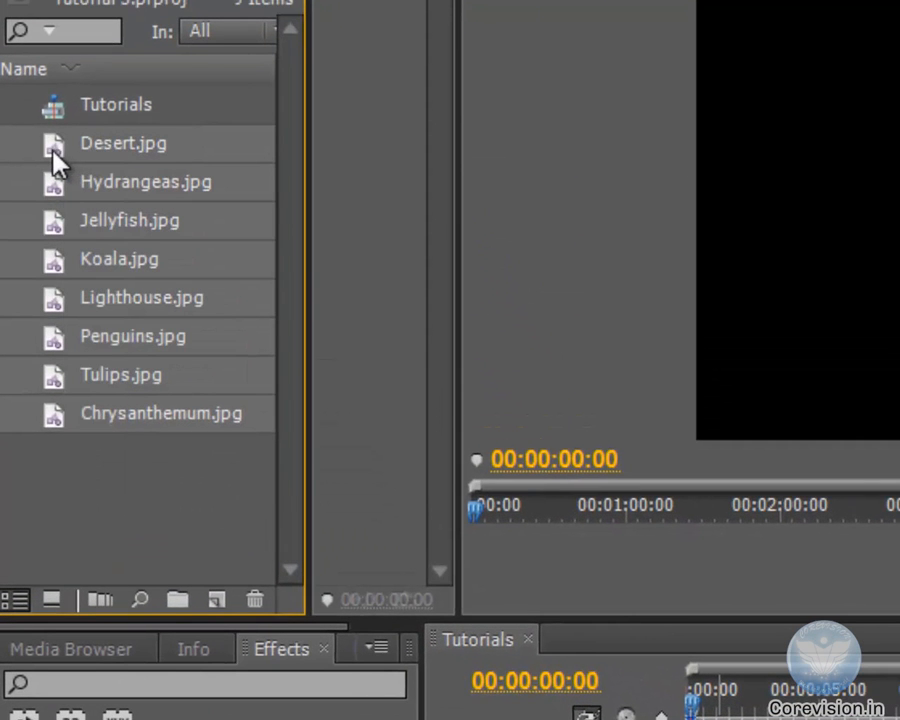
drag(55, 340, 110, 603)
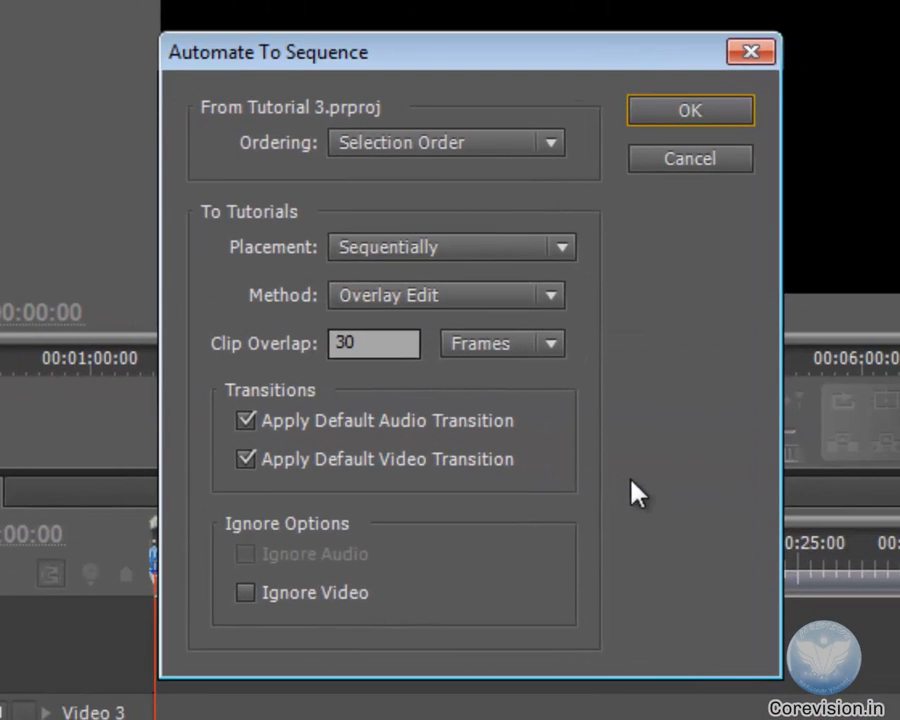
click(697, 118)
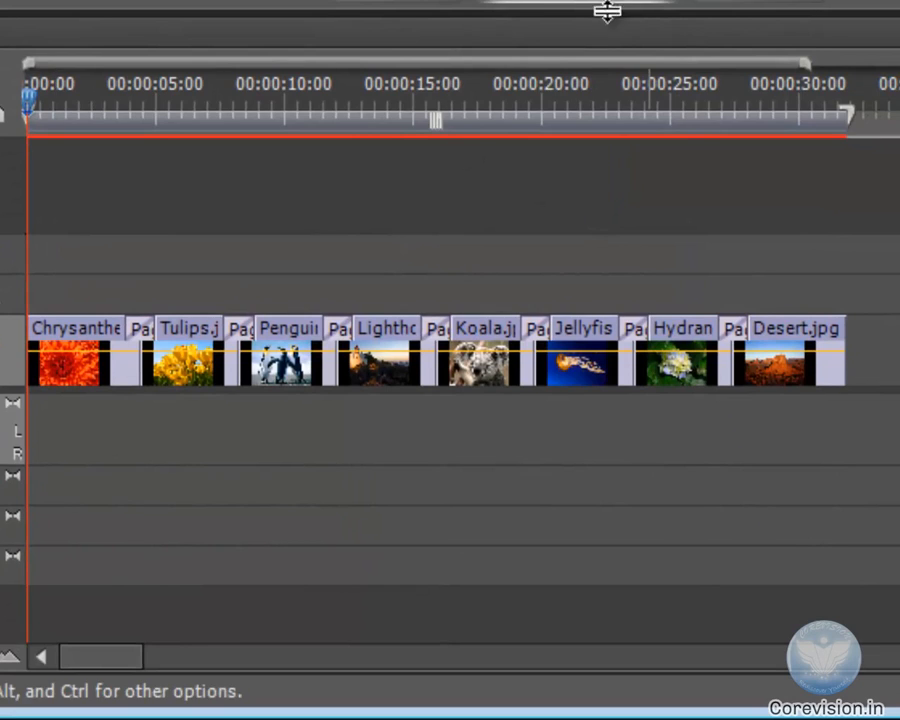
click(553, 107)
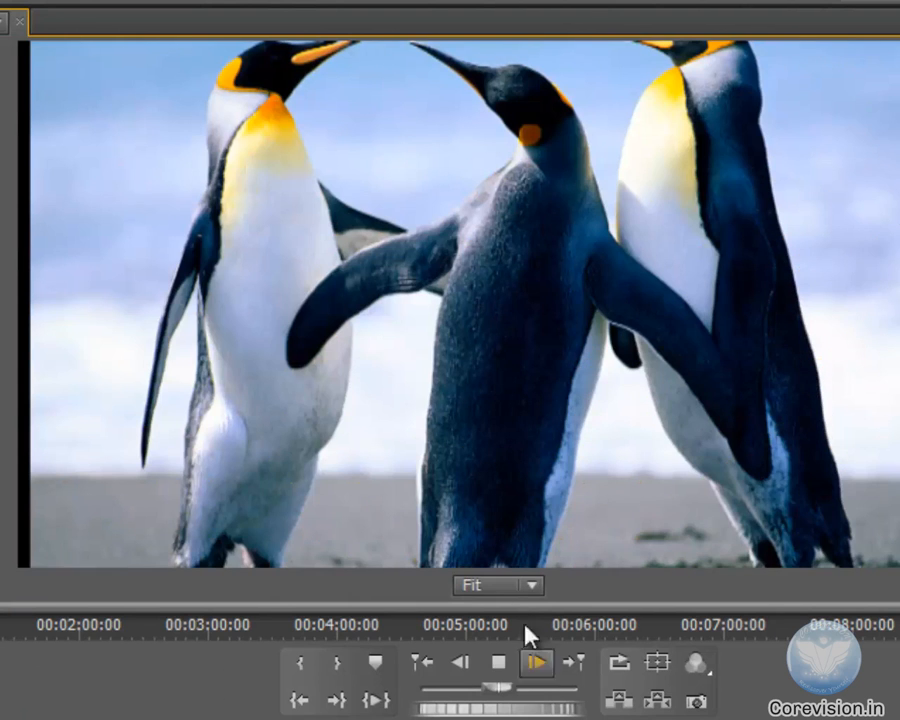
click(497, 663)
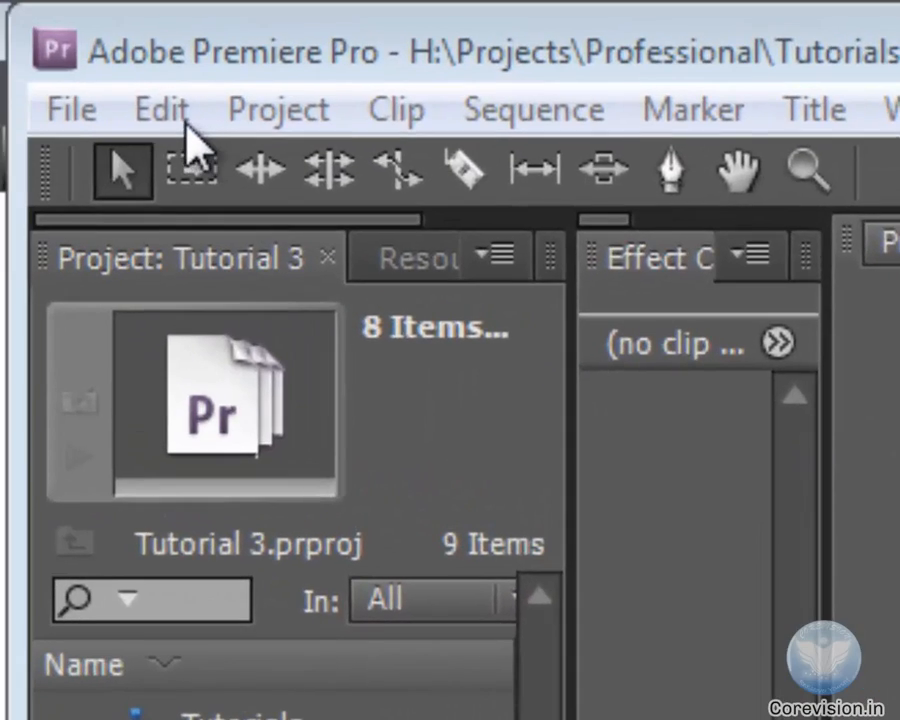
Check the still image default duration in the General preferences and close the preferences.
click(168, 110)
mouse_move(372, 719)
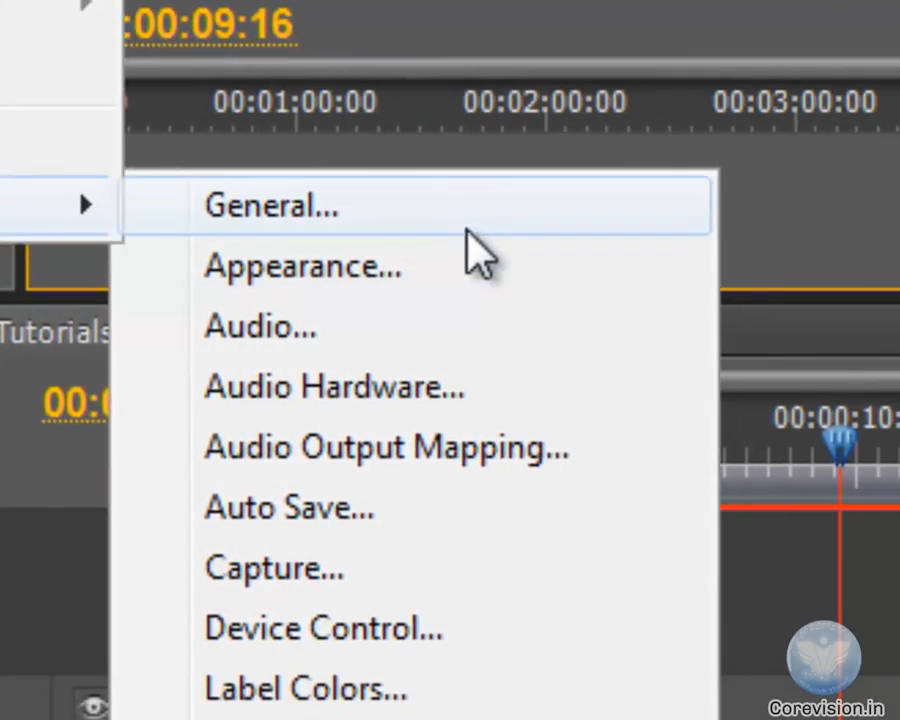
click(760, 338)
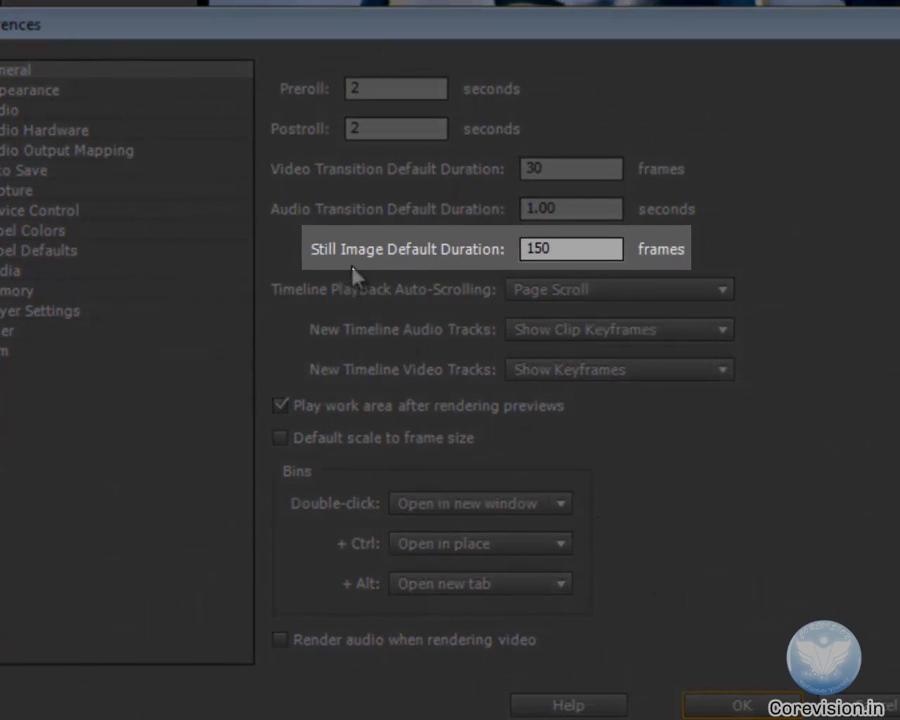
click(566, 249)
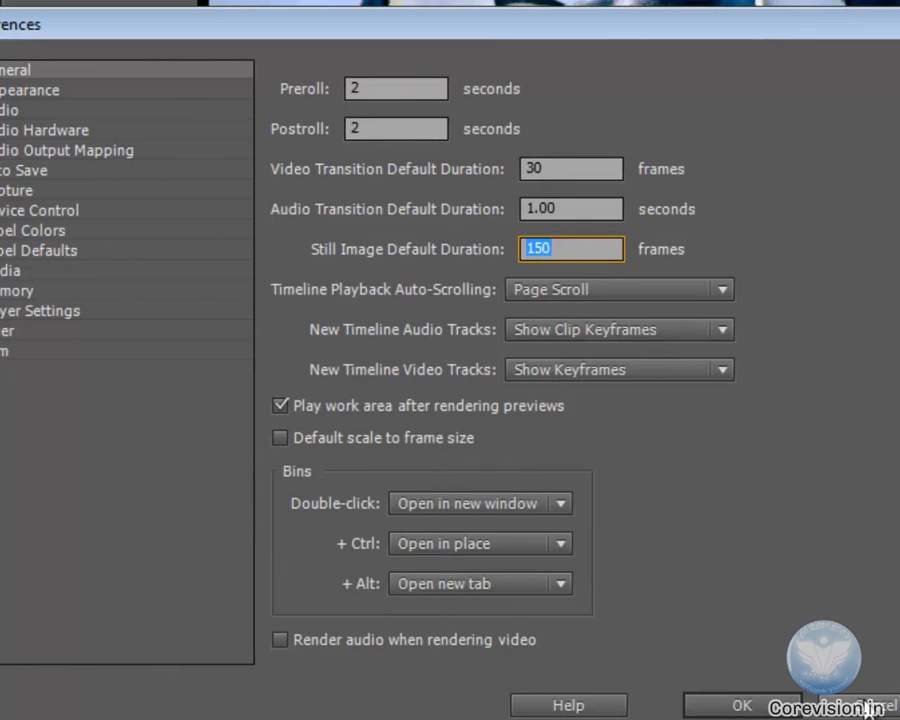
click(748, 705)
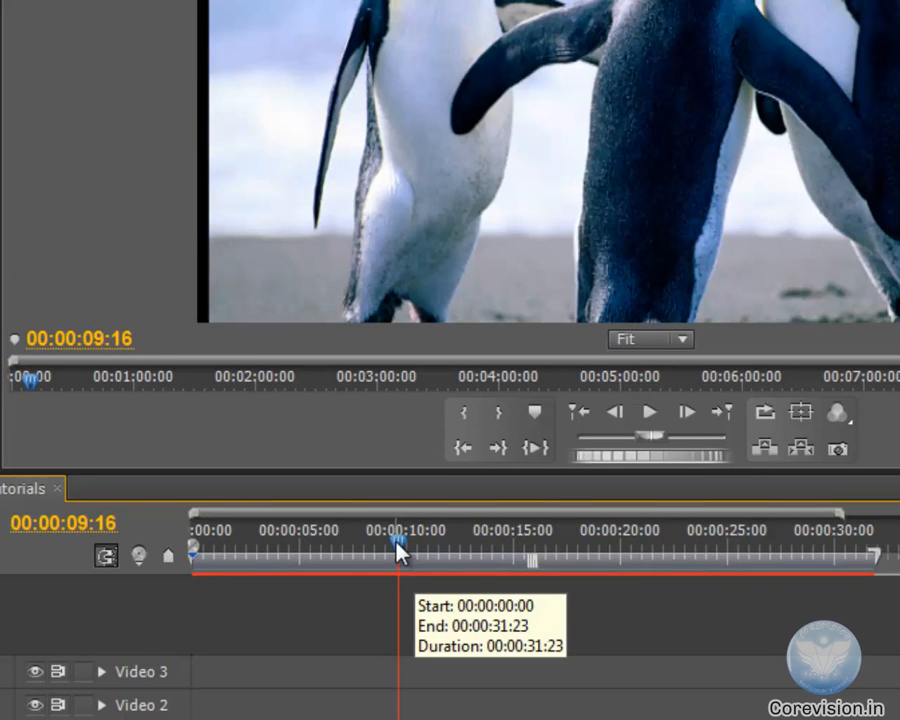
Return the playhead to the start of the sequence and set Roll Away as the default transition.
drag(398, 548, 278, 583)
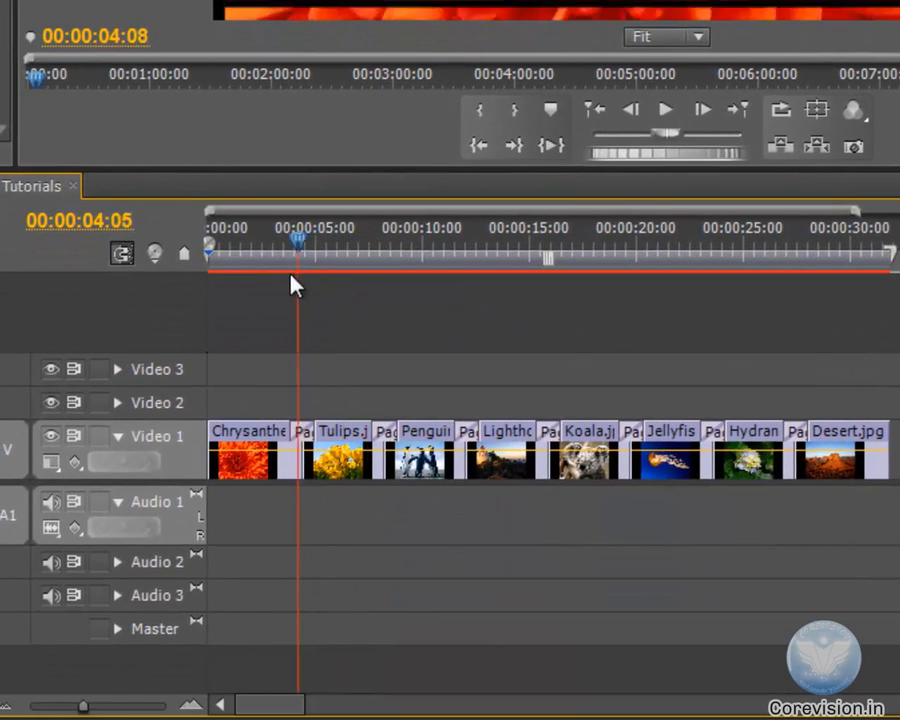
drag(291, 278, 145, 374)
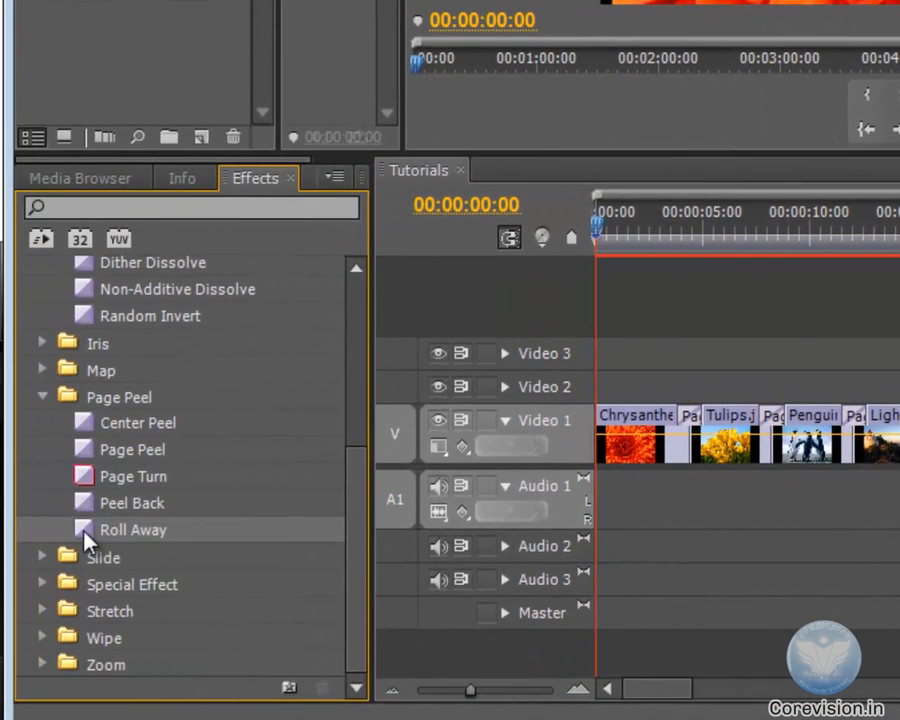
right_click(90, 535)
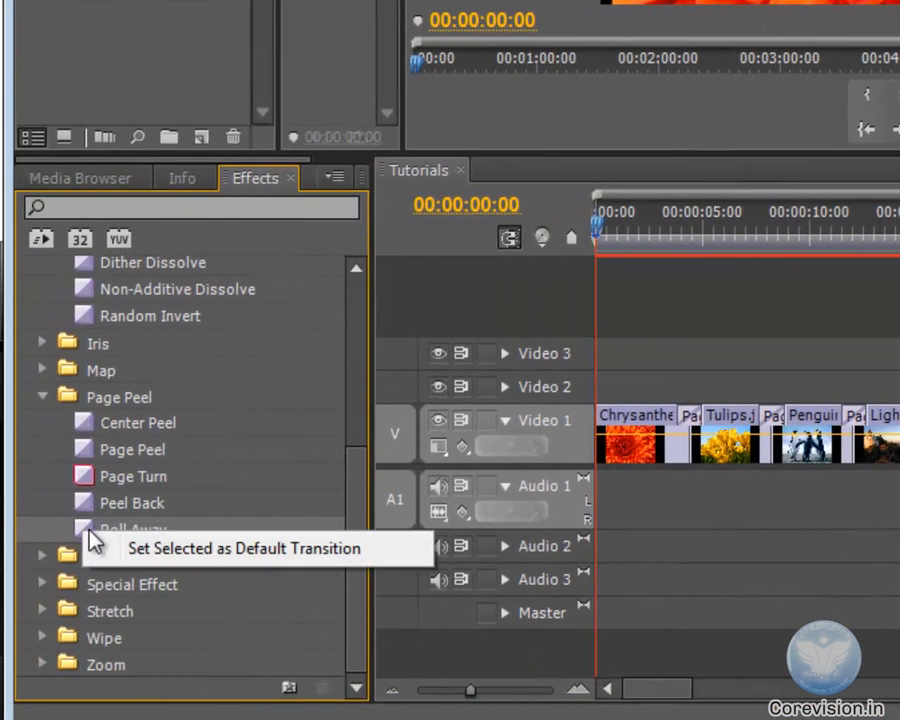
click(221, 560)
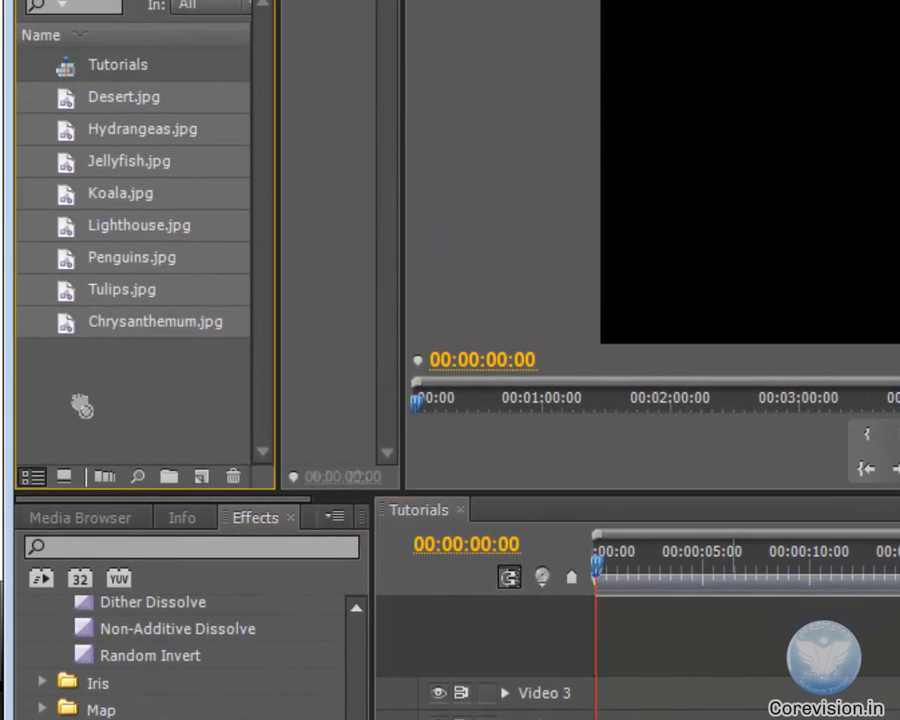
Automate the selected images to the emptied sequence with a 30-frame overlap and the new default transition, and start playback.
click(104, 476)
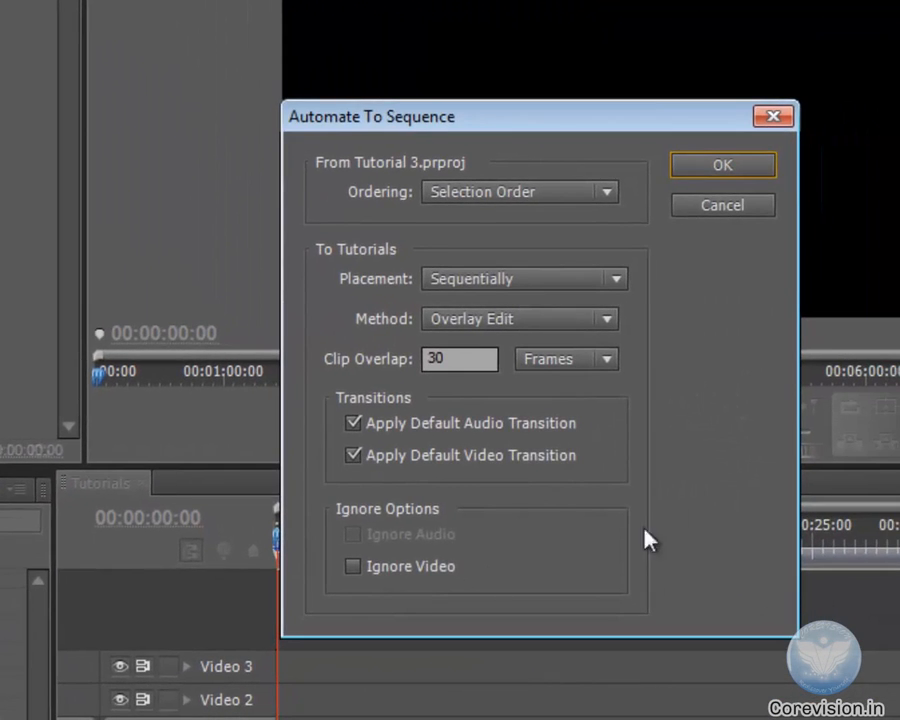
click(757, 174)
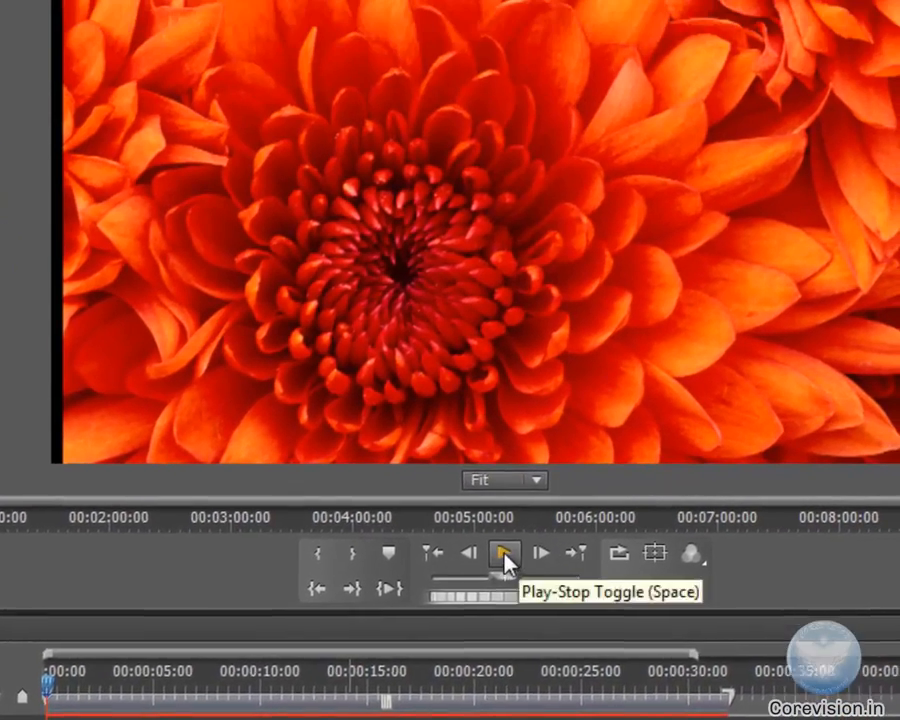
click(527, 322)
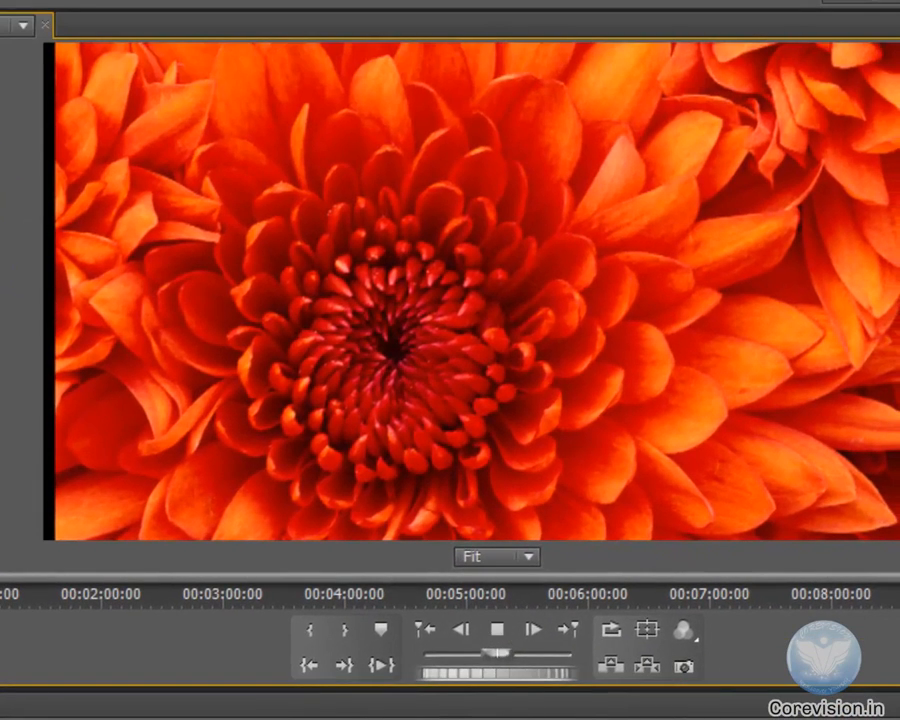